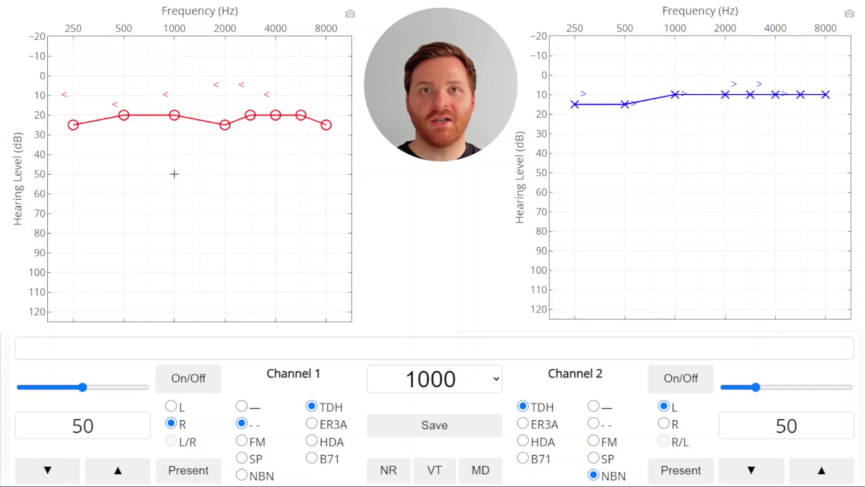
Set up 250 Hz bone testing with masking noise at 45 dB and right-ear tone at 20 dB
click(574, 104)
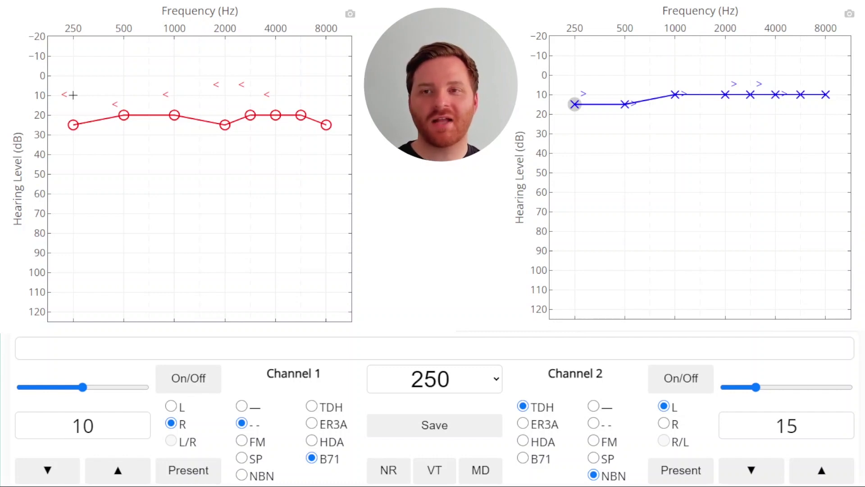
key(Up)
key(Up)
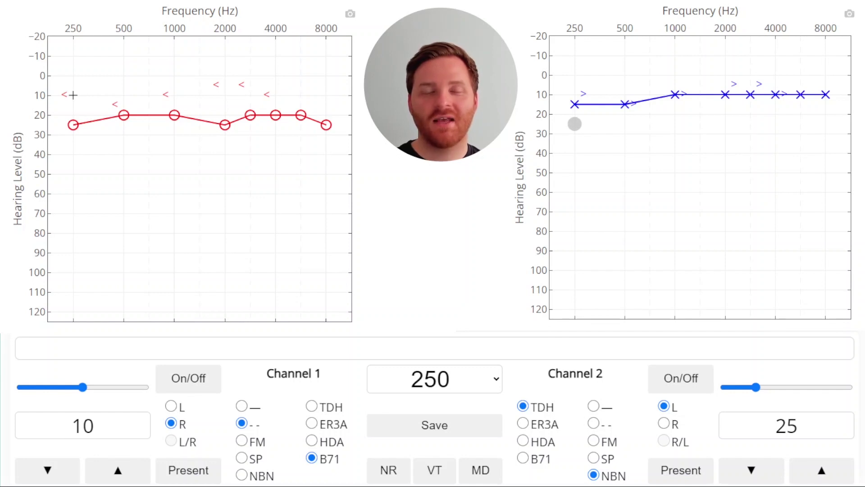
key(Up)
key(Up)
key(Up)
key(Up)
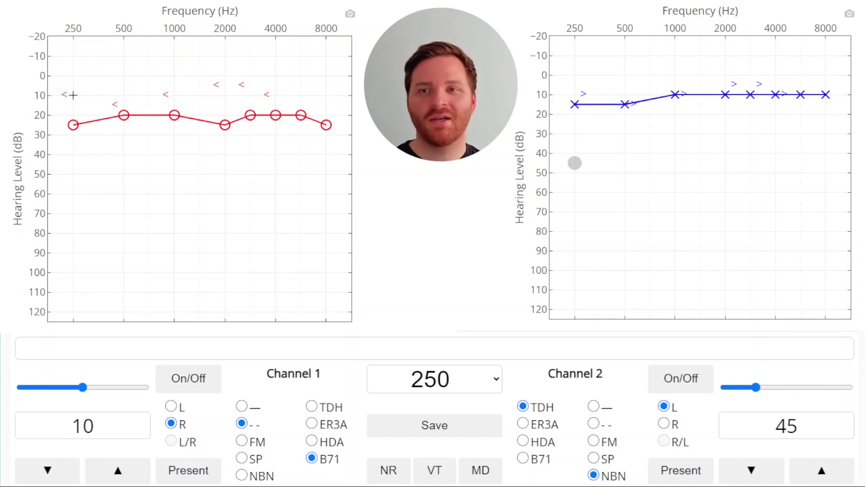
key(Up)
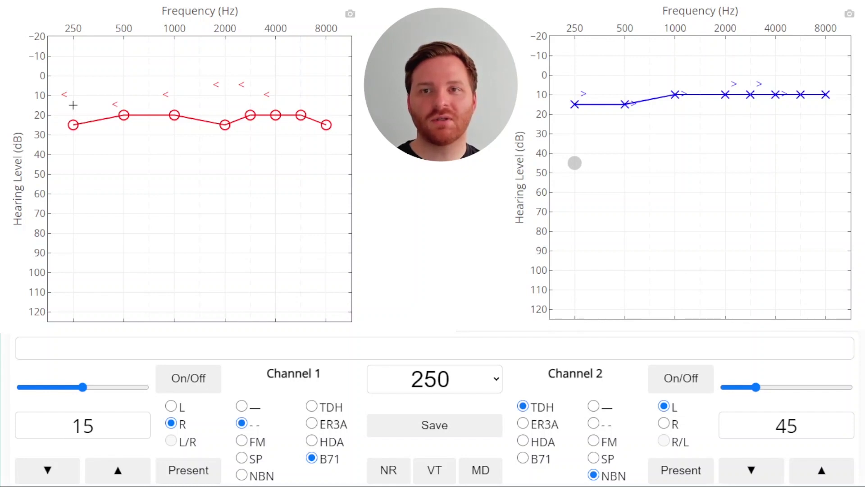
key(Up)
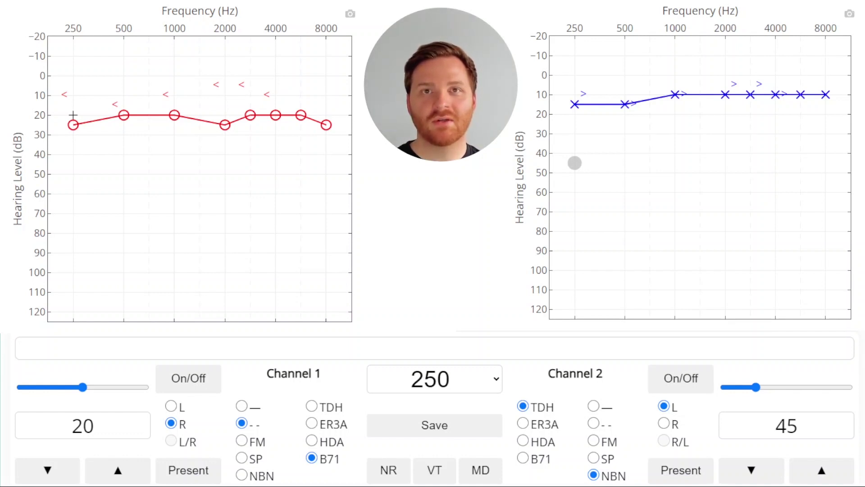
Raise the masking noise to 60 dB and save the masked 250 Hz threshold at 20 dB
key(Page_Up)
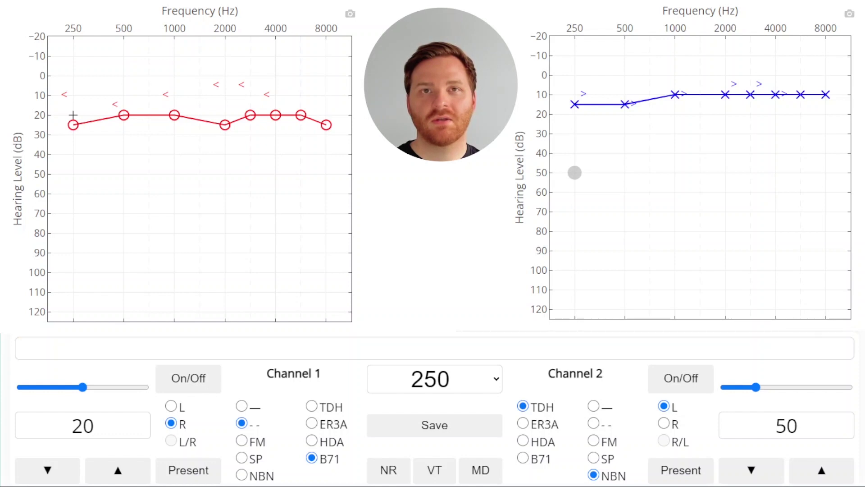
key(Page_Up)
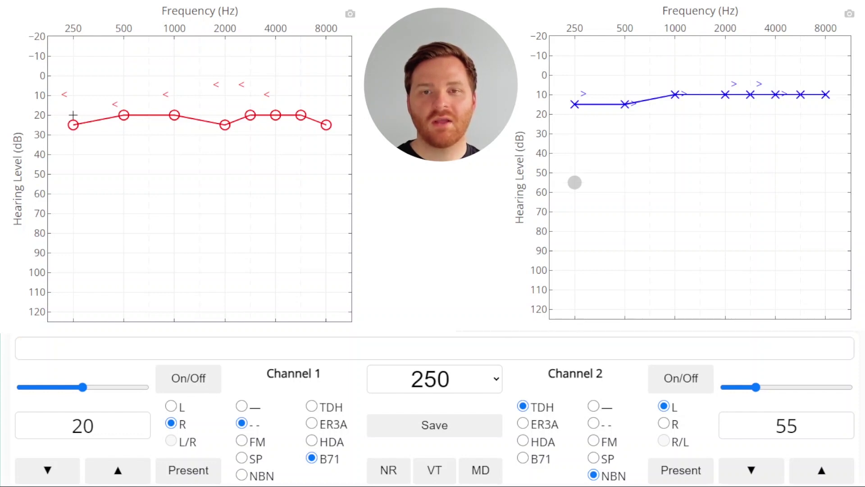
key(Page_Up)
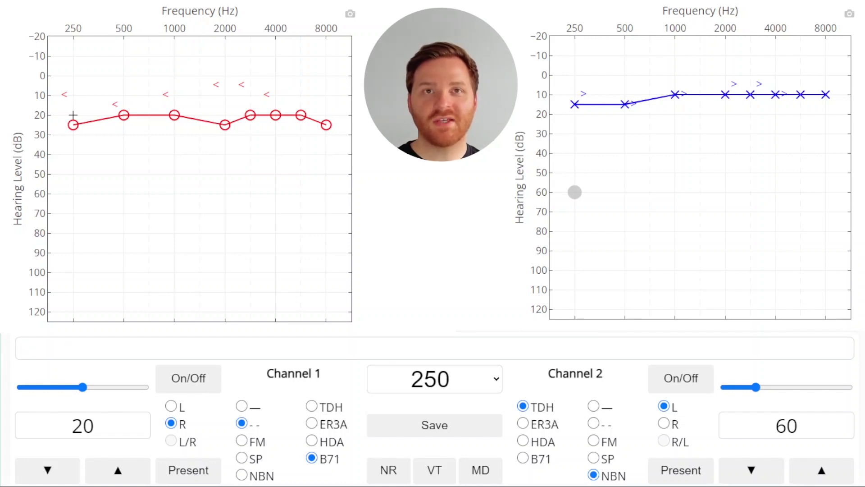
key(Return)
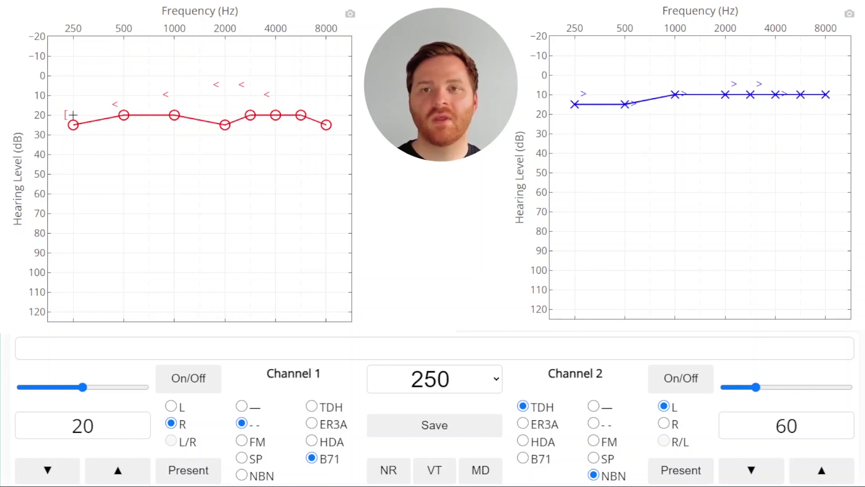
Select 2000 Hz with the right-ear bone tone at 5 dB and left-ear masking at 20 dB
key(Right)
key(Right)
key(Right)
key(Right)
key(Down)
key(Down)
key(Down)
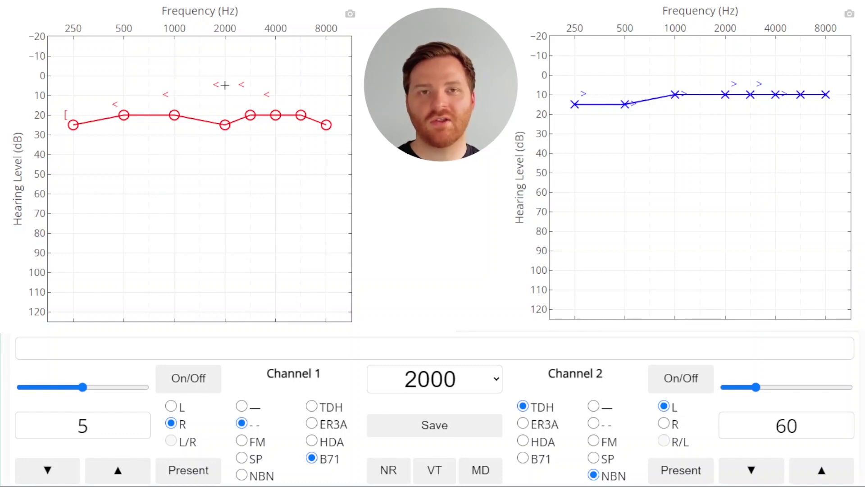
key(Down)
key(Down)
key(Down)
key(Down)
key(Down)
key(Down)
key(Down)
key(Down)
key(Down)
key(Down)
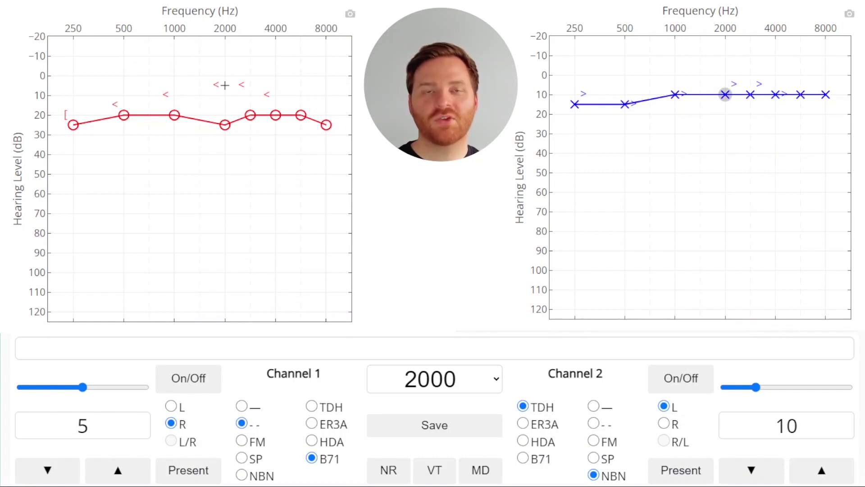
key(Up)
key(Up)
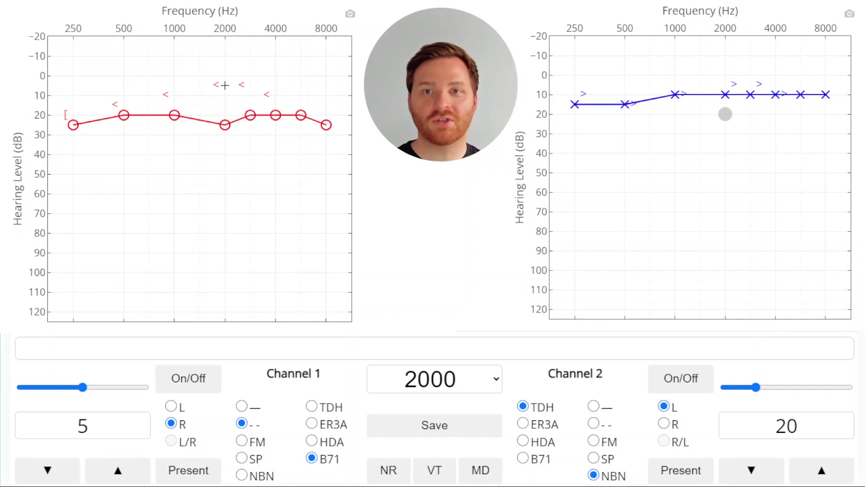
Present the 2000 Hz tone at 15 dB, then at 20 dB with 25 dB masking
key(Up)
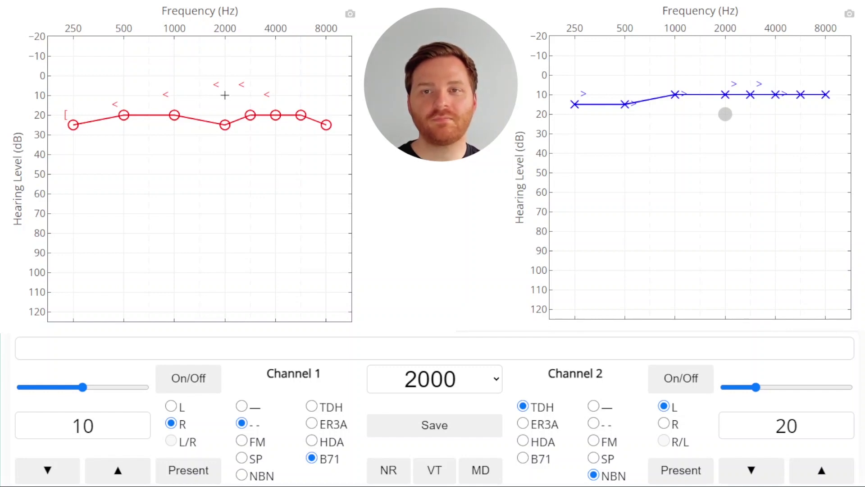
key(Up)
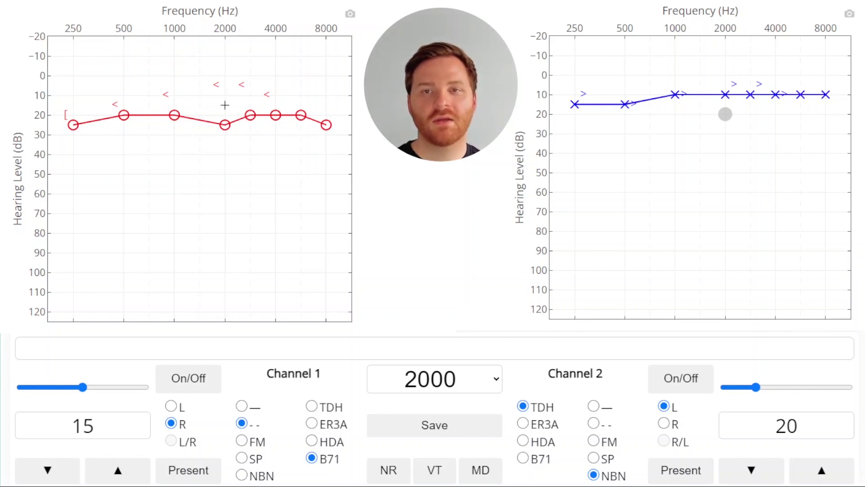
key(space)
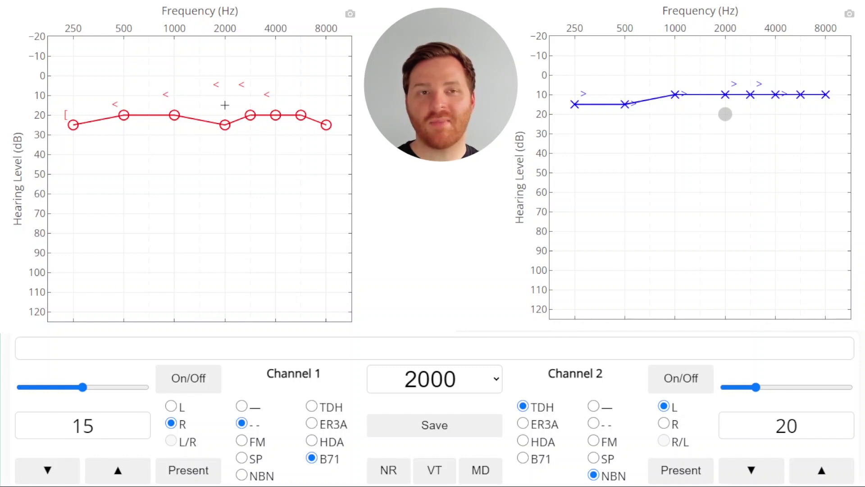
key(Up)
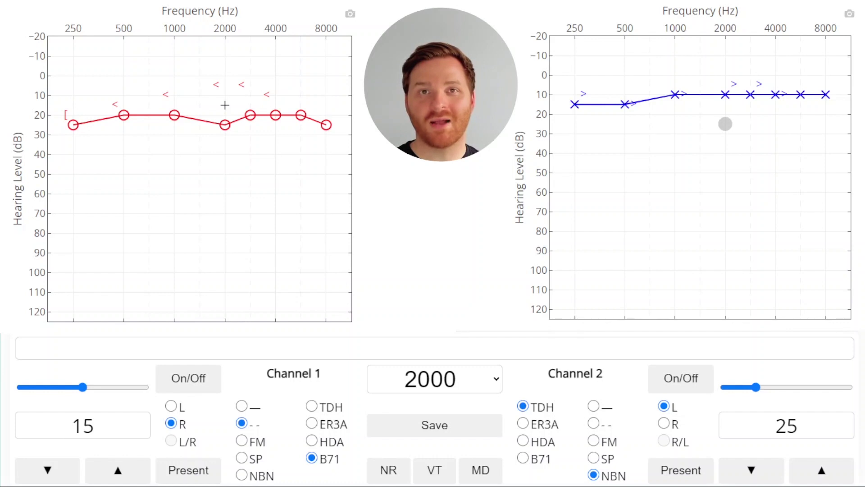
key(Up)
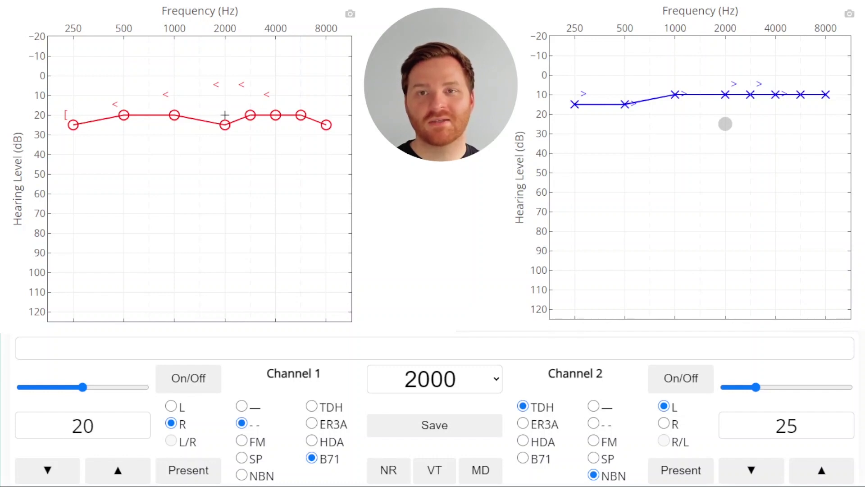
key(space)
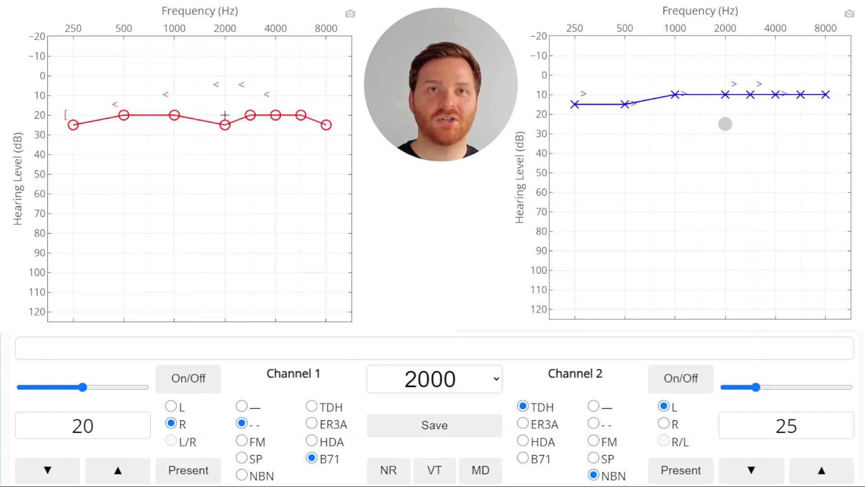
Re-present the tone at 30 dB masking, raise masking to 35 dB, and store the 20 dB threshold
key(Up)
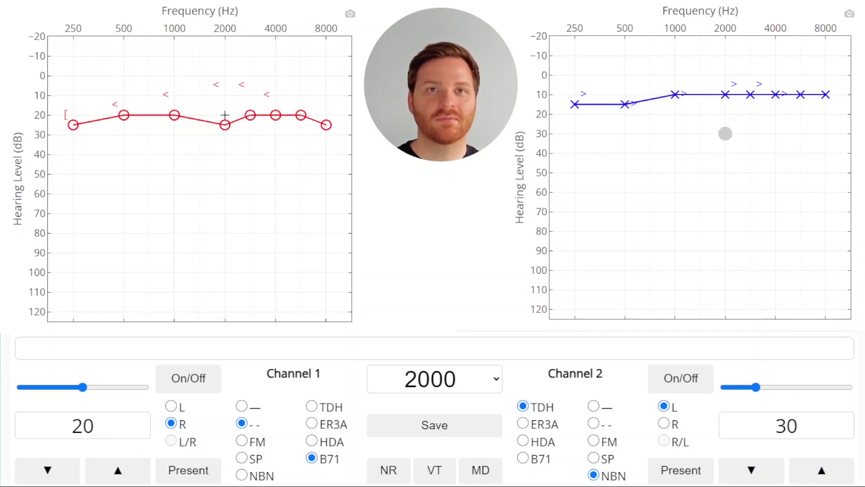
key(space)
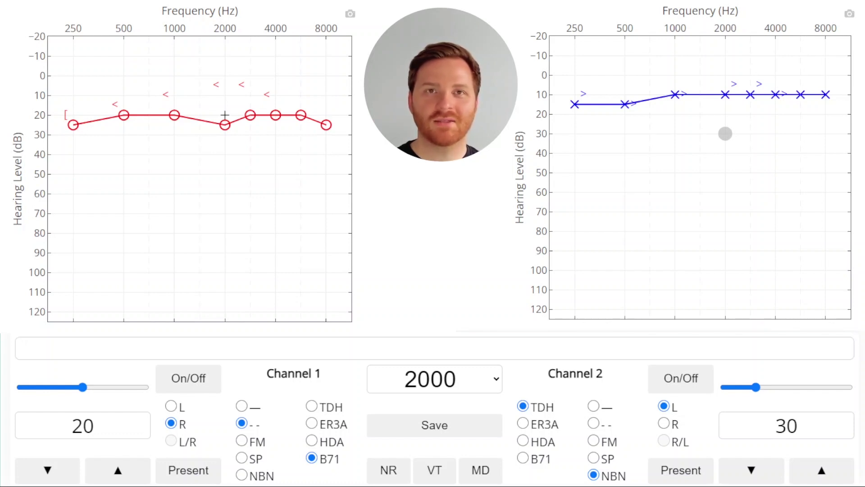
key(Up)
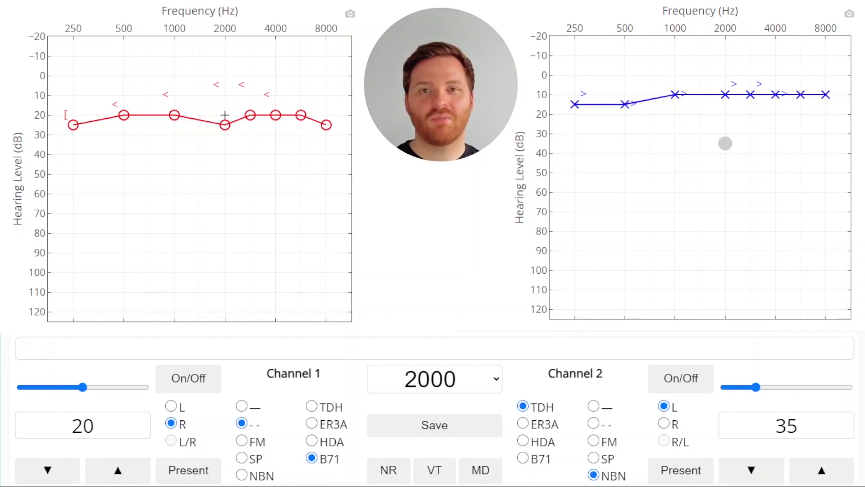
key(s)
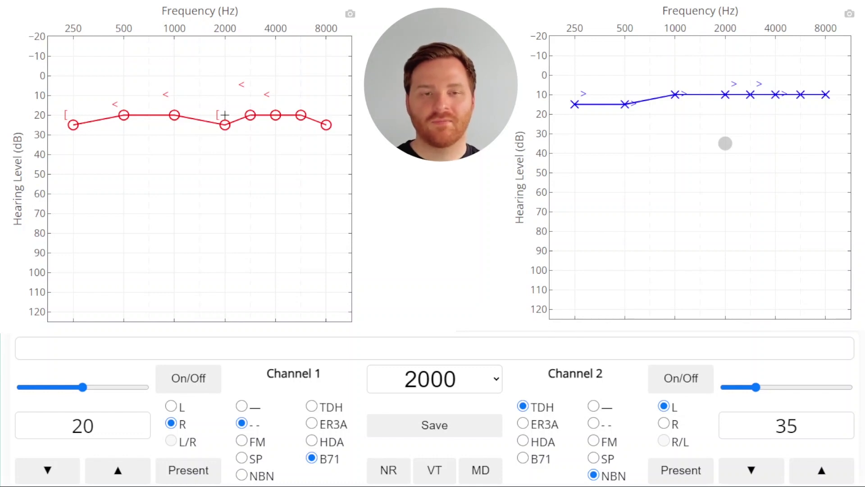
Switch to 3000 Hz with the tone at 5 dB and masking noise at 20 dB
key(Right)
key(Down)
key(Down)
key(Down)
key(Down)
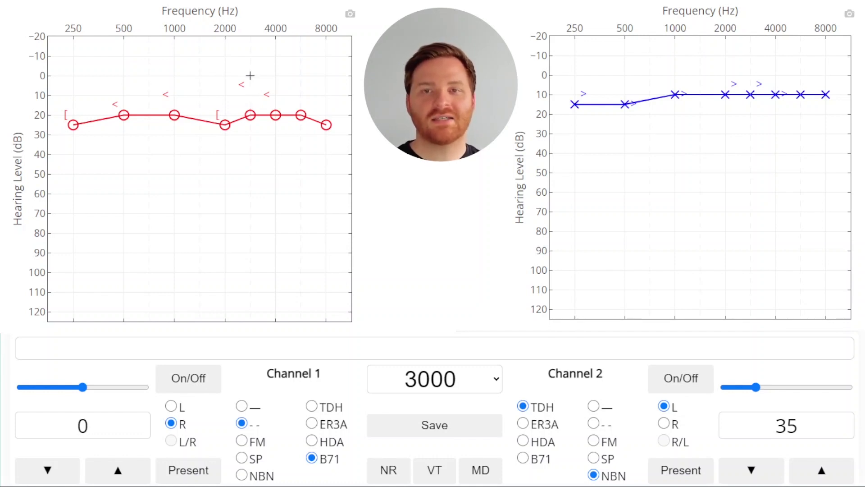
key(Up)
key(Page_Down)
key(Page_Down)
key(Page_Down)
key(Page_Down)
key(Page_Down)
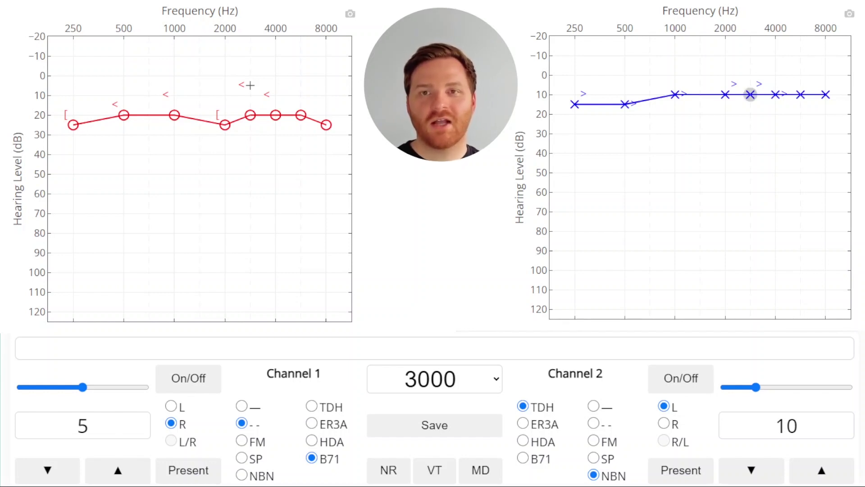
key(Page_Up)
key(Page_Up)
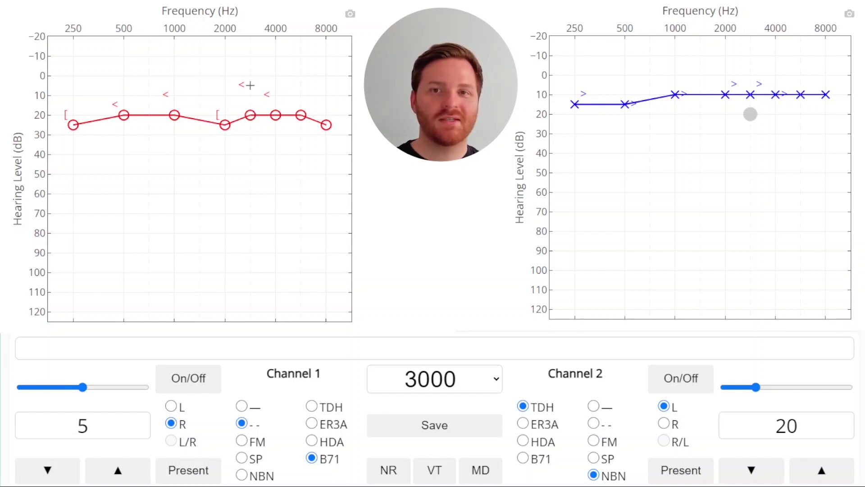
Present a 15 dB tone with masking at 20, 25 and 30 dB, then store the masked threshold
key(Up)
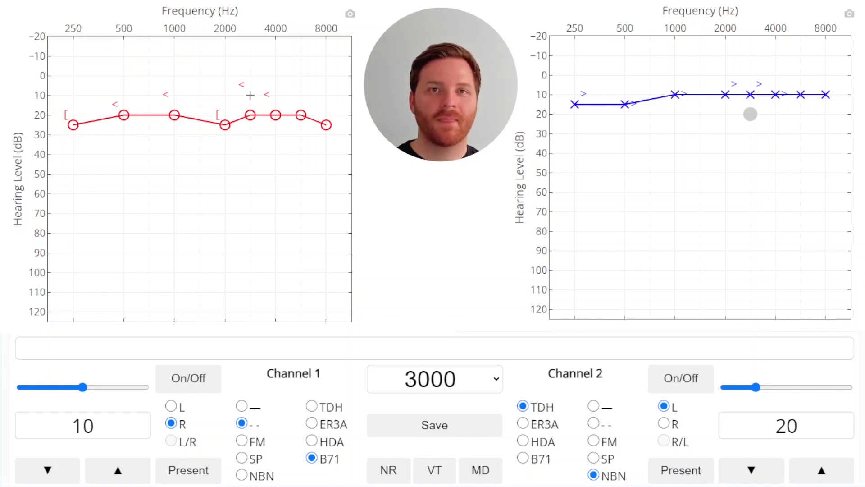
key(Up)
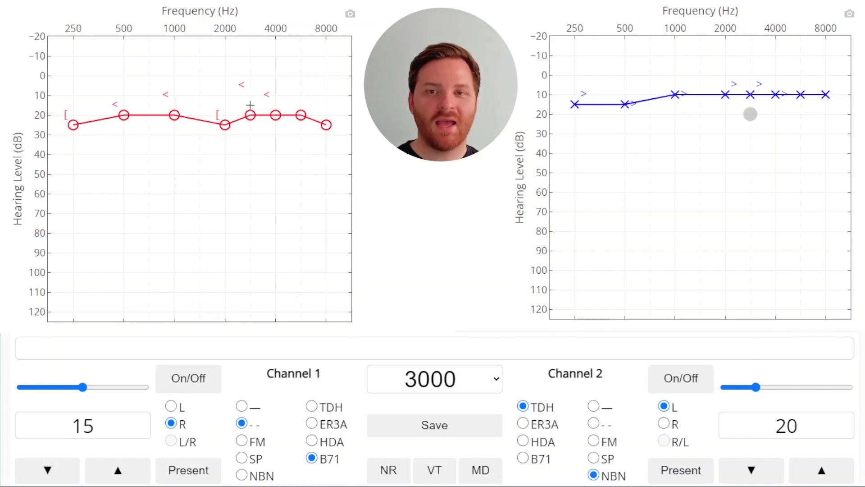
key(space)
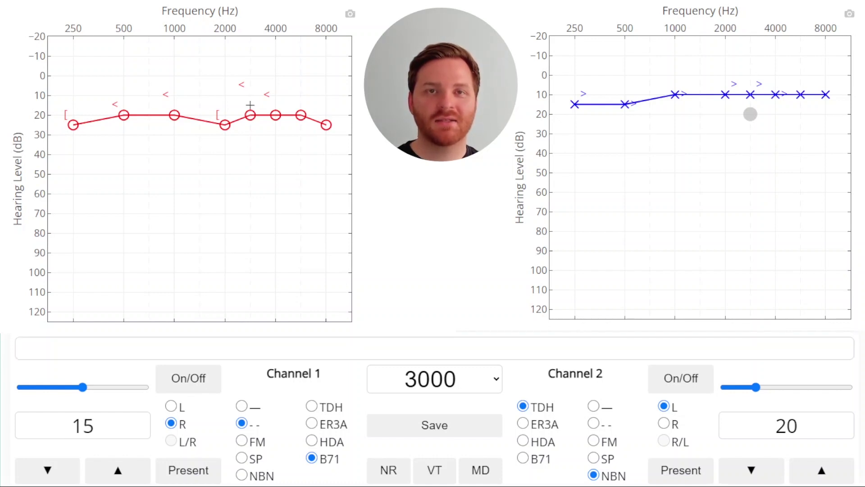
key(Page_Up)
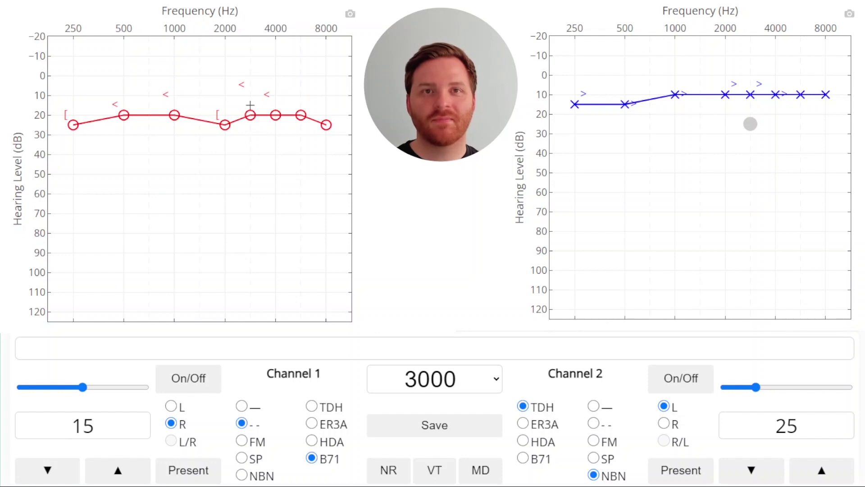
key(space)
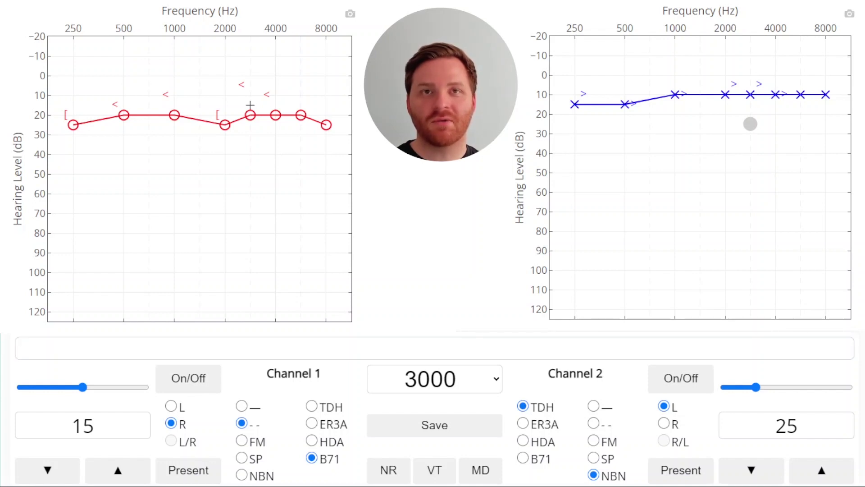
key(Page_Up)
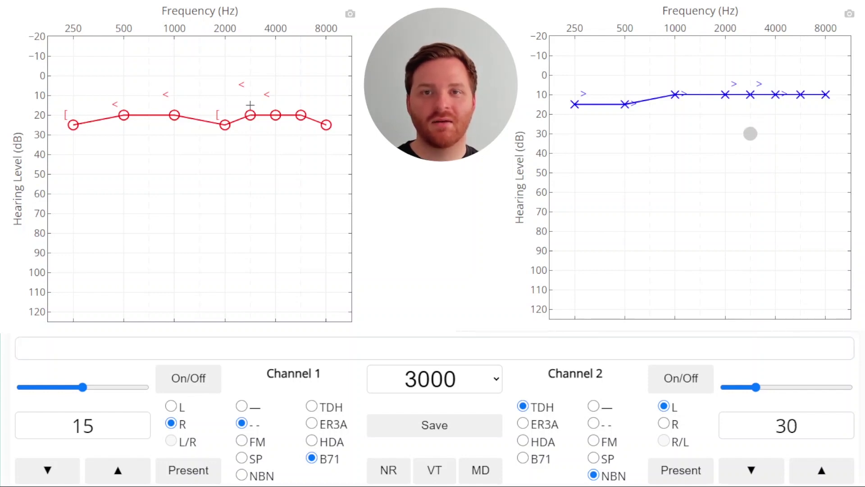
key(space)
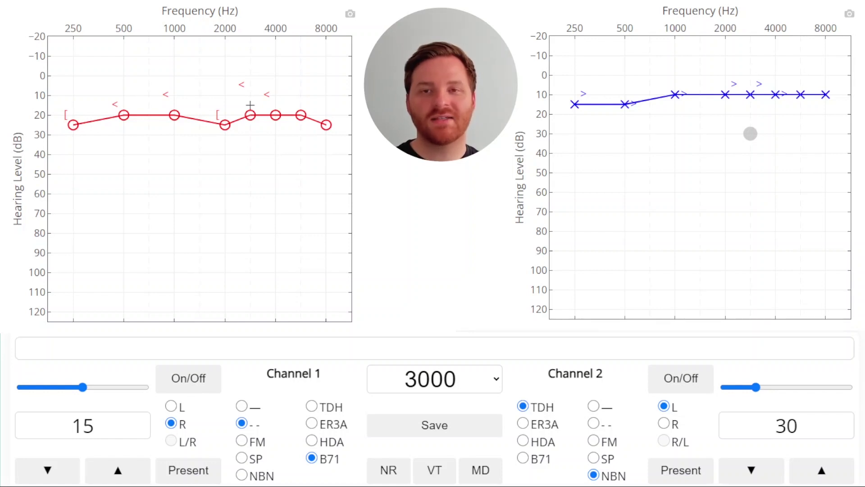
key(s)
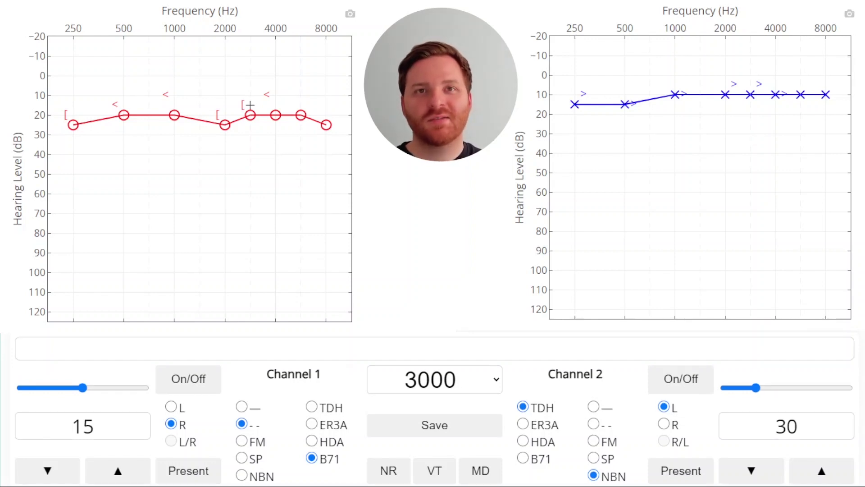